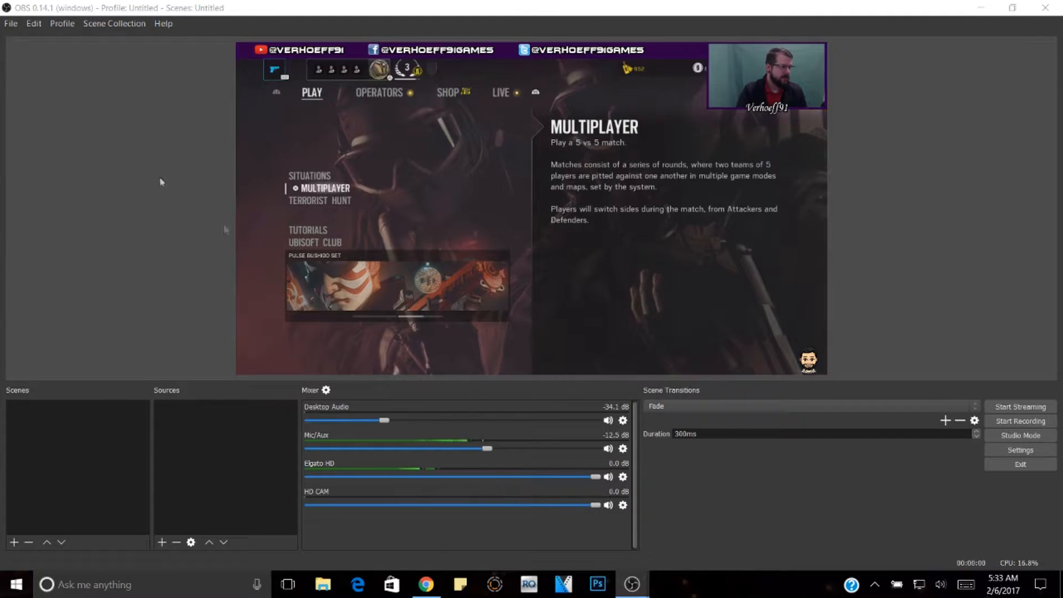
Add a new scene named Twitch Stream
{"action": "left_click", "coordinate": [14, 543]}
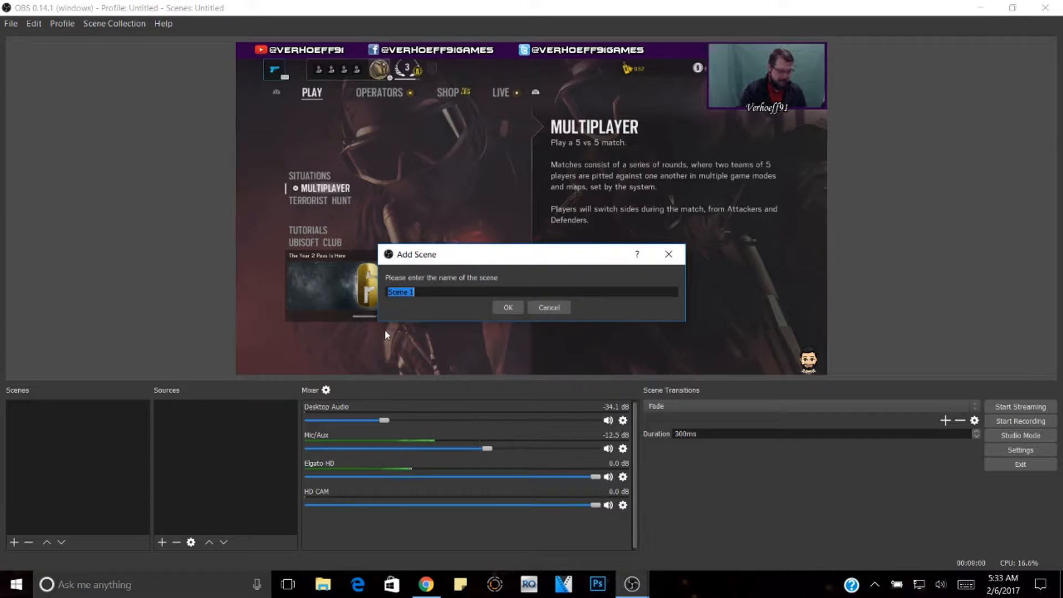
{"action": "type", "text": "Gam"}
{"action": "key", "text": "BackSpace"}
{"action": "key", "text": "BackSpace"}
{"action": "key", "text": "BackSpace"}
{"action": "type", "text": "Tw"}
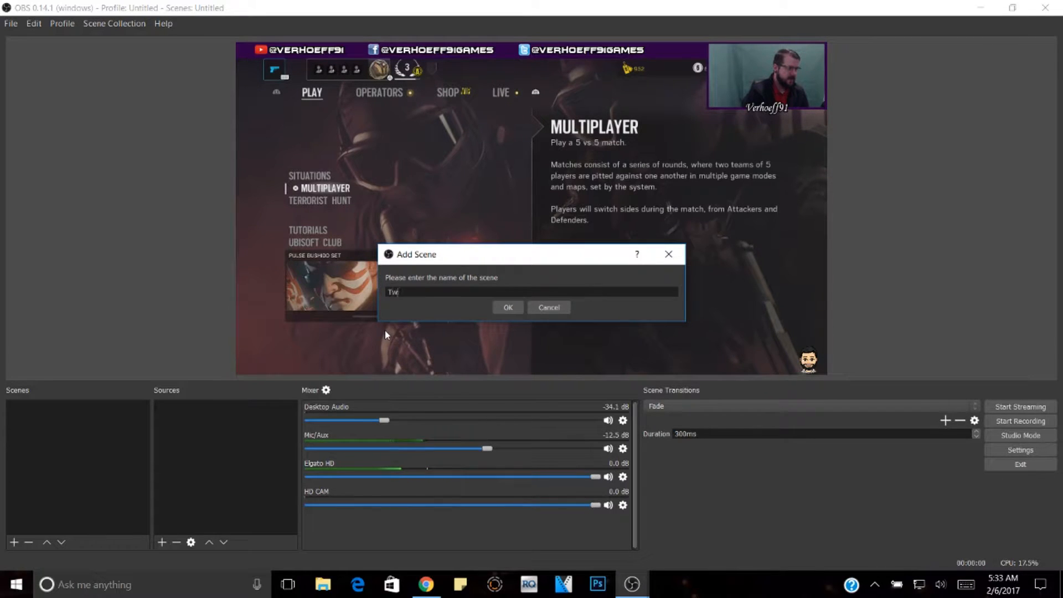
{"action": "type", "text": "itch Stream"}
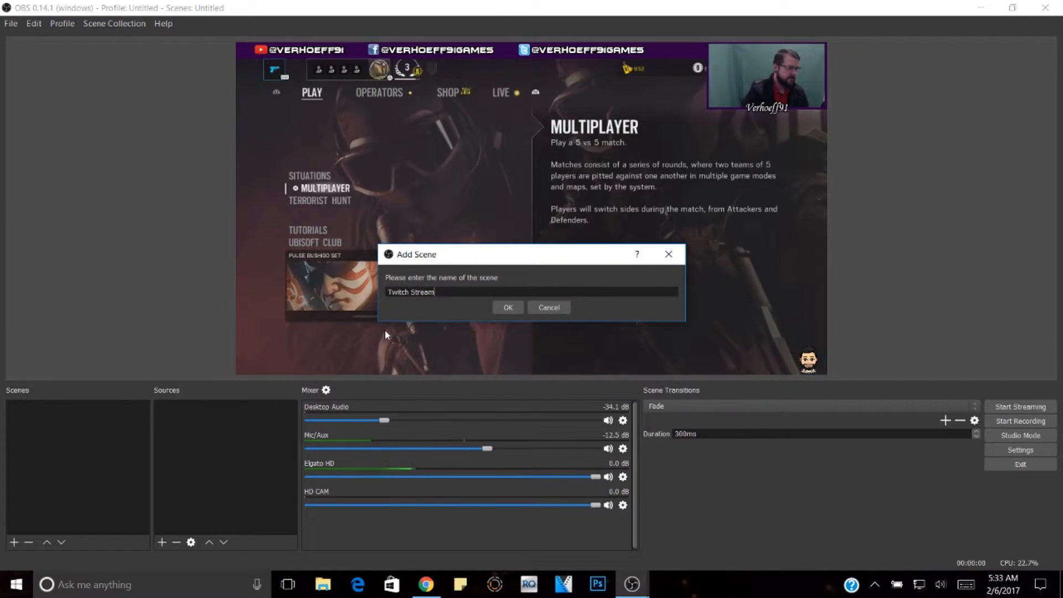
{"action": "key", "text": "Return"}
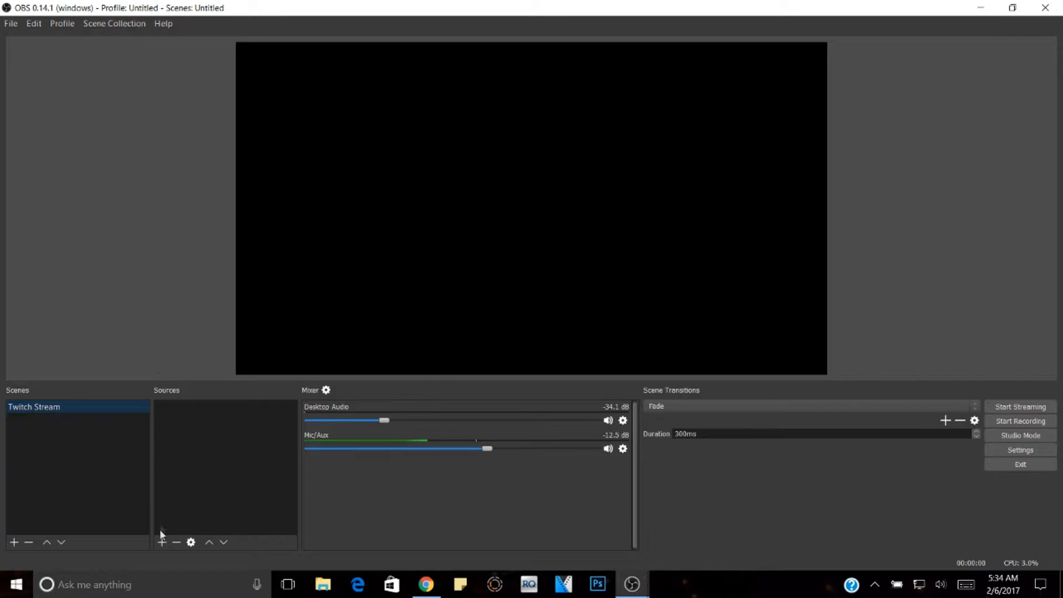
Add a video capture device source named Elgato HD using Elgato Game Capture HD, and enlarge it to fill the canvas
{"action": "left_click", "coordinate": [162, 543]}
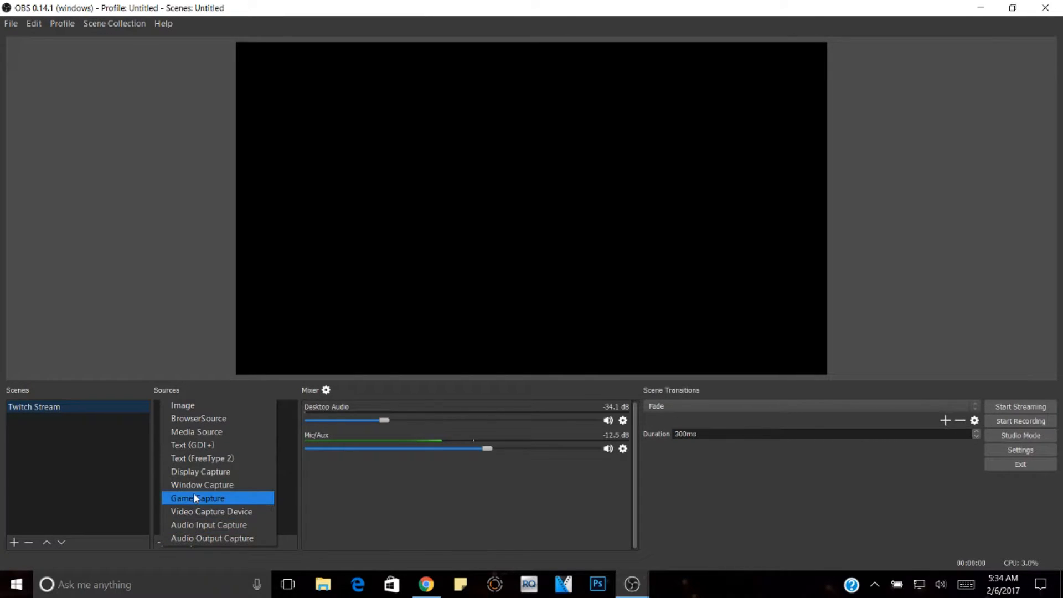
{"action": "left_click", "coordinate": [187, 507]}
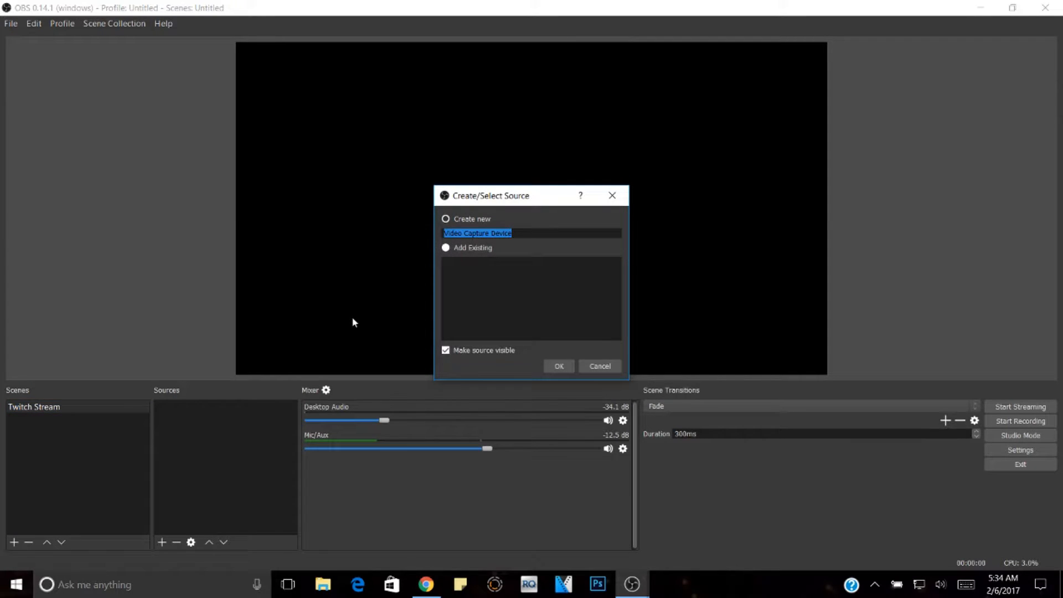
{"action": "type", "text": "Elgato HD"}
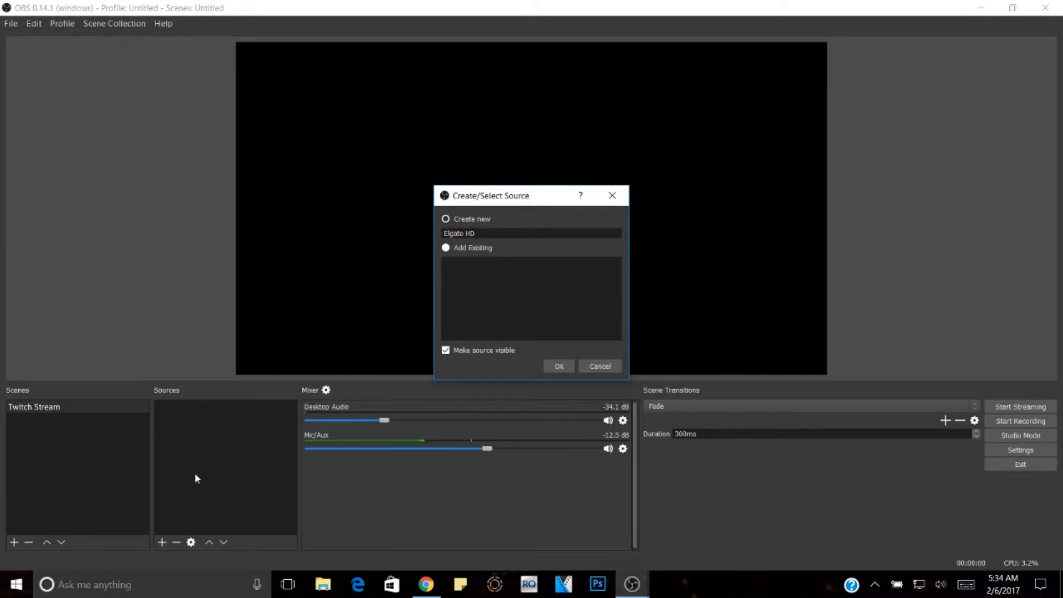
{"action": "left_click", "coordinate": [560, 367]}
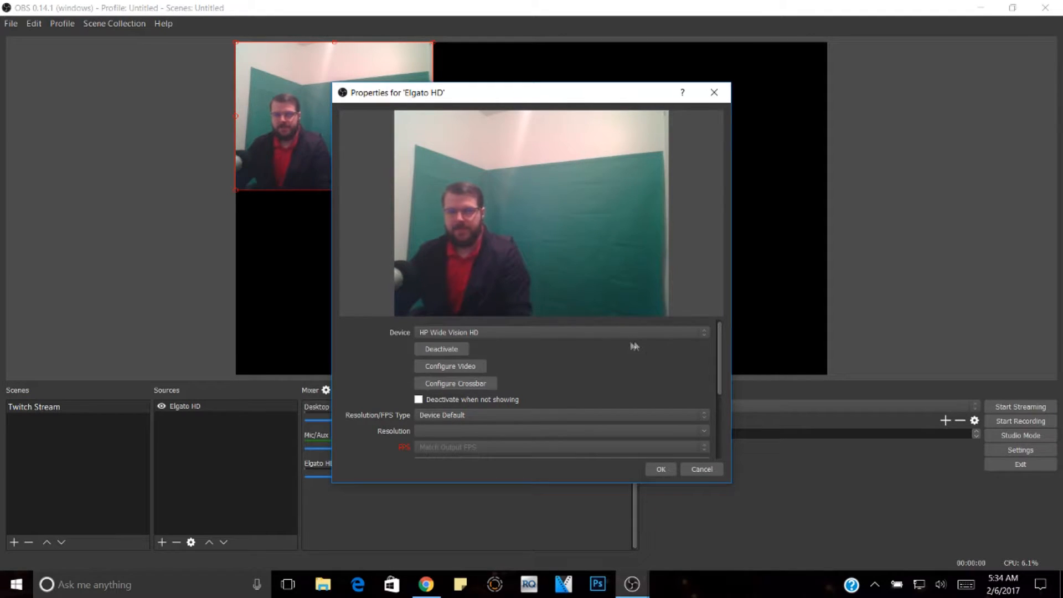
{"action": "left_click", "coordinate": [651, 334]}
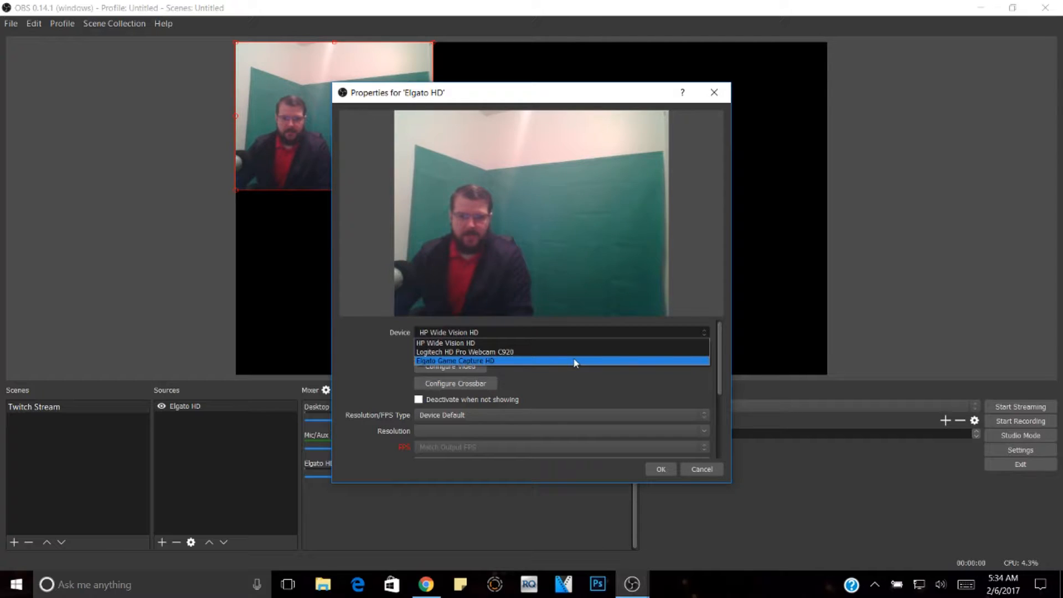
{"action": "left_click", "coordinate": [575, 361]}
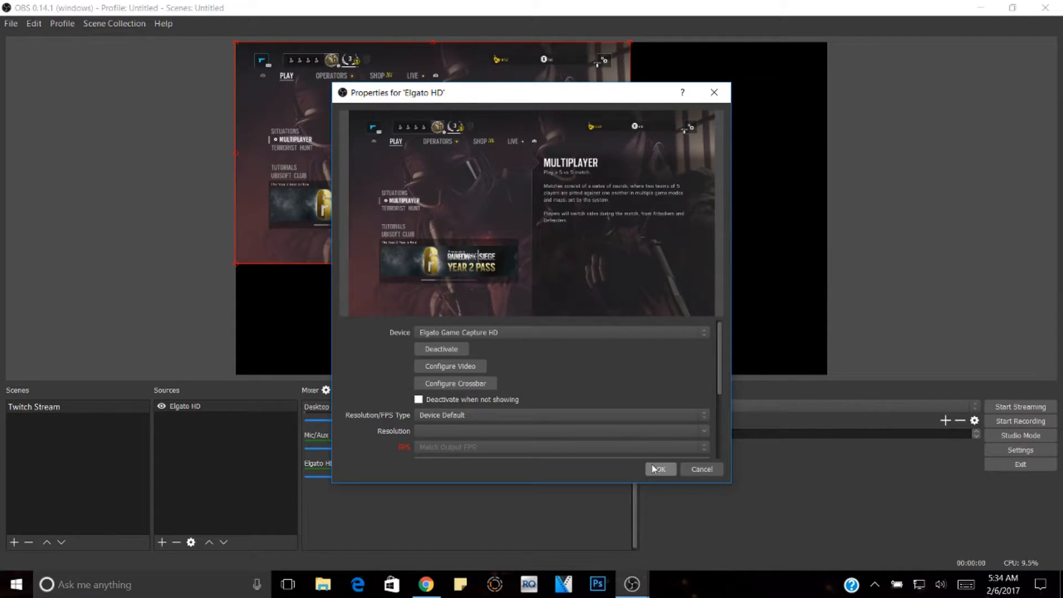
{"action": "left_click", "coordinate": [656, 469]}
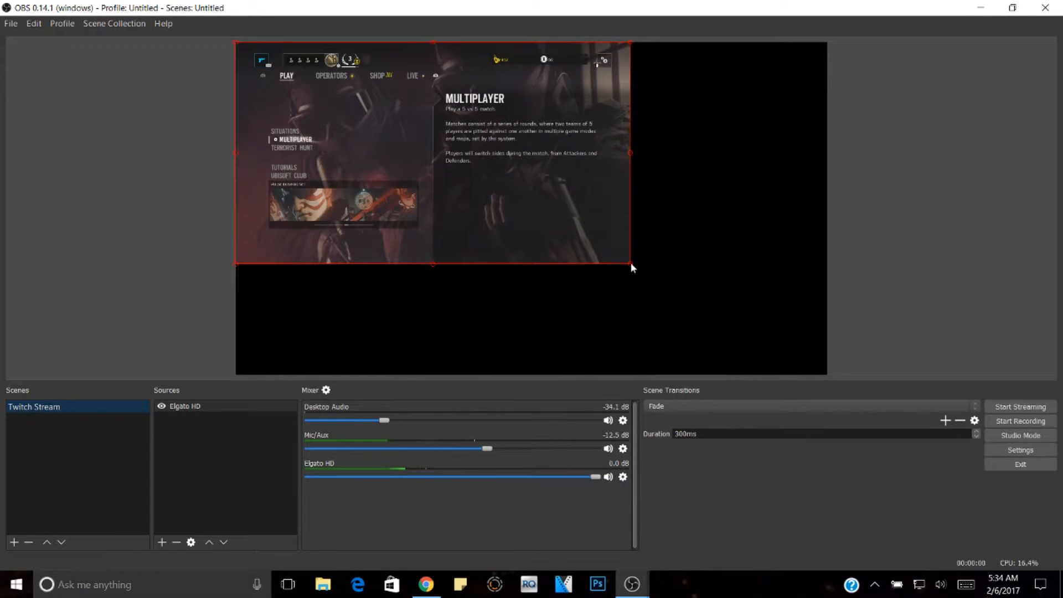
{"action": "left_click_drag", "start_coordinate": [630, 263], "coordinate": [824, 337]}
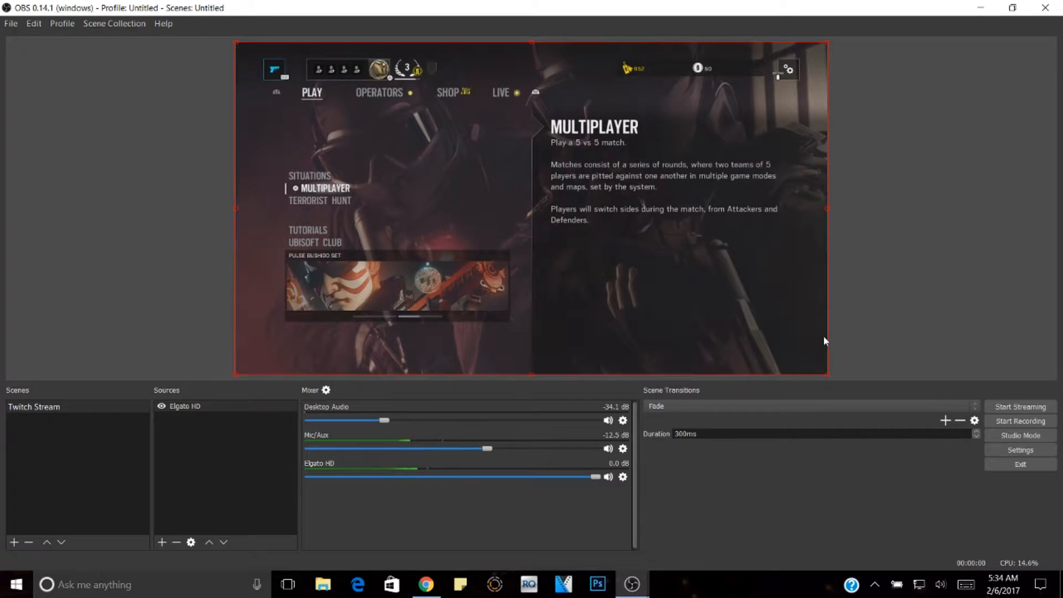
{"action": "left_click", "coordinate": [168, 224]}
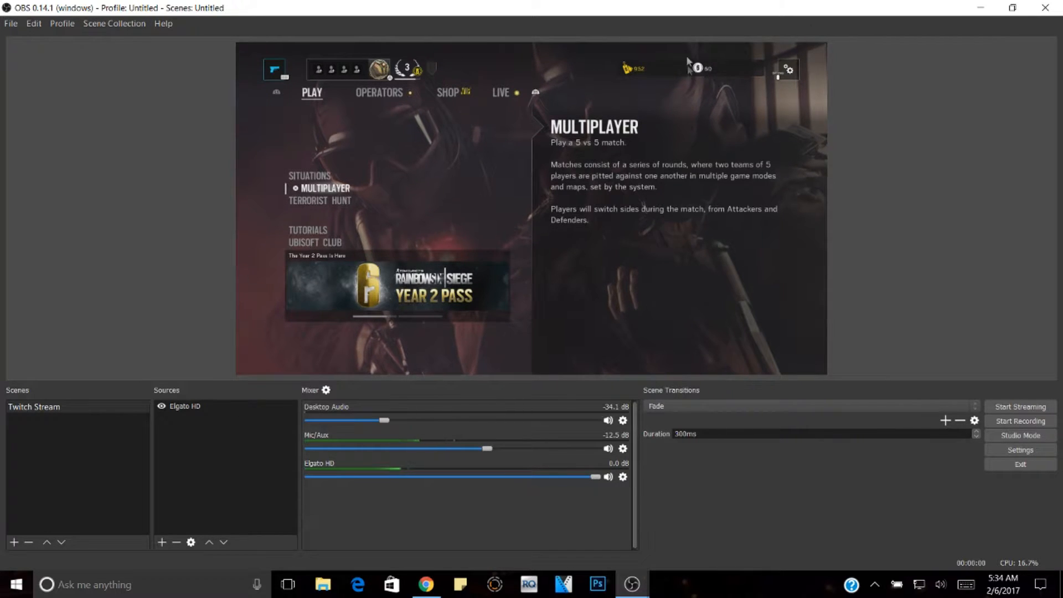
Add a video capture device source named HD CAM using the Logitech HD Pro Webcam C920
{"action": "left_click", "coordinate": [163, 541]}
{"action": "left_click", "coordinate": [198, 504]}
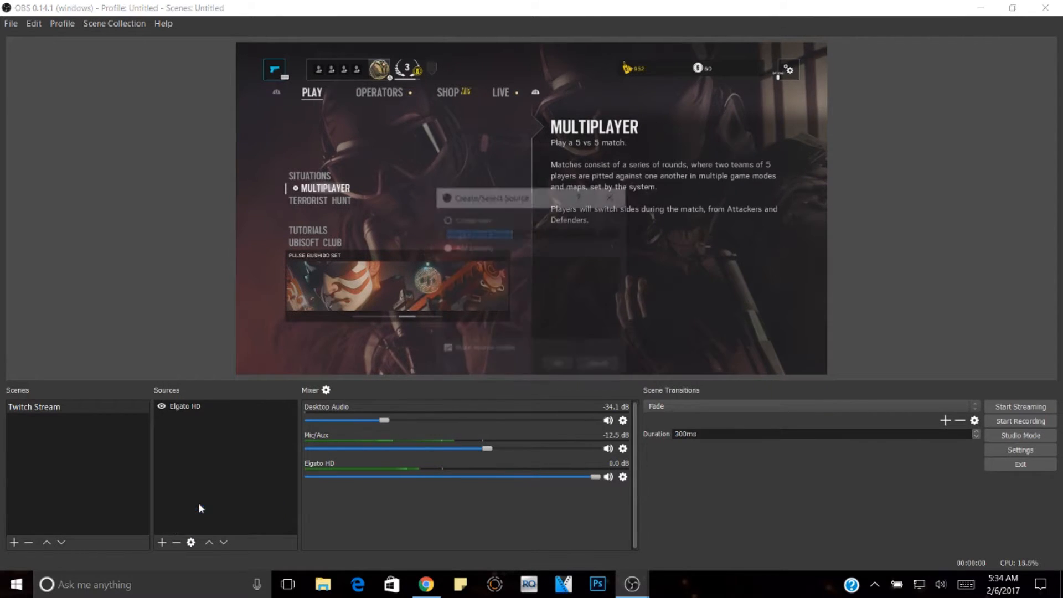
{"action": "type", "text": "H"}
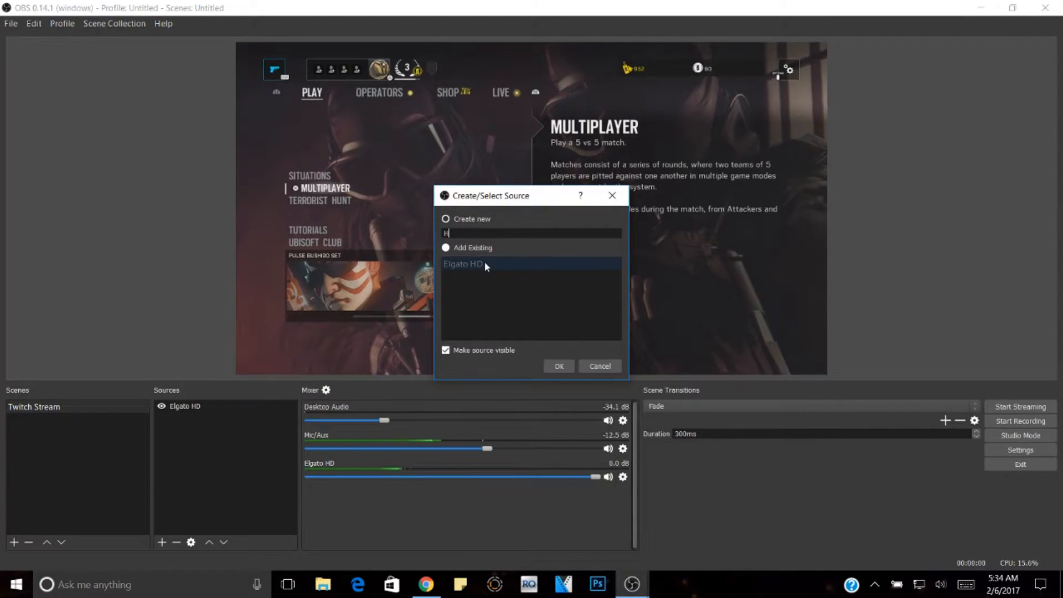
{"action": "type", "text": "D CA"}
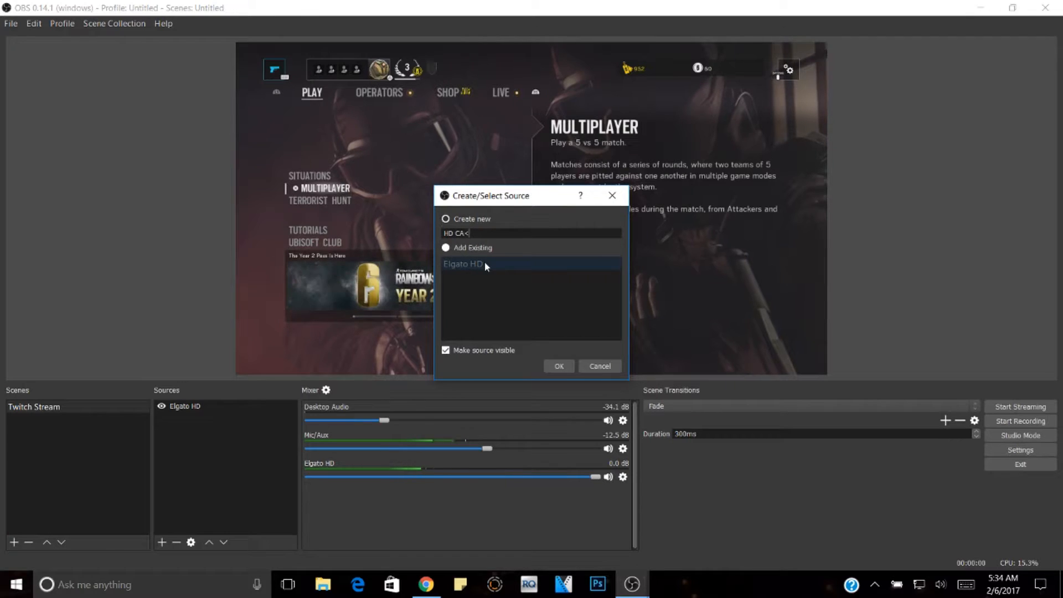
{"action": "type", "text": "M"}
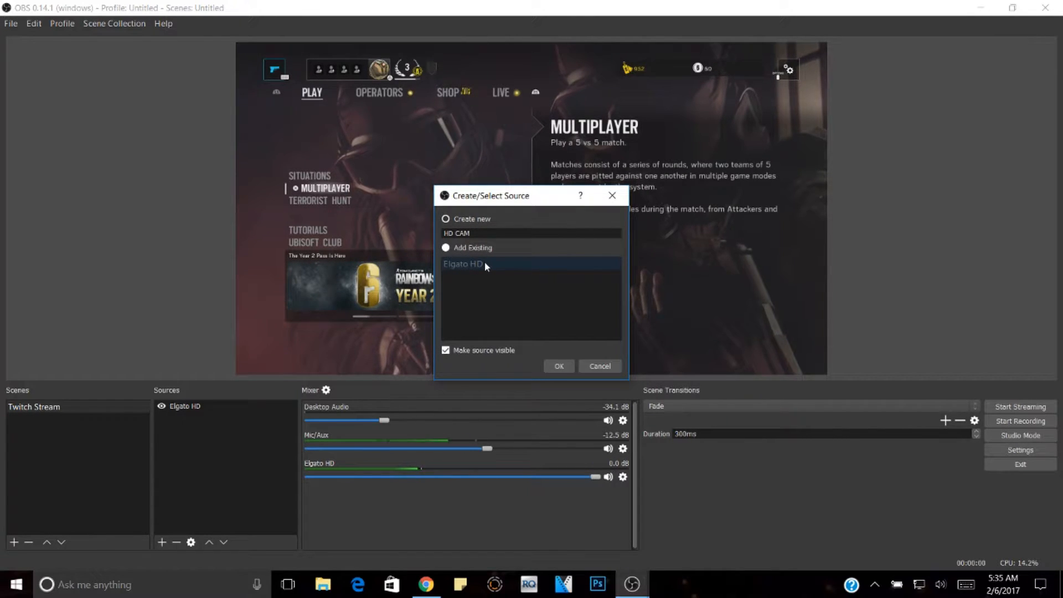
{"action": "left_click", "coordinate": [557, 368]}
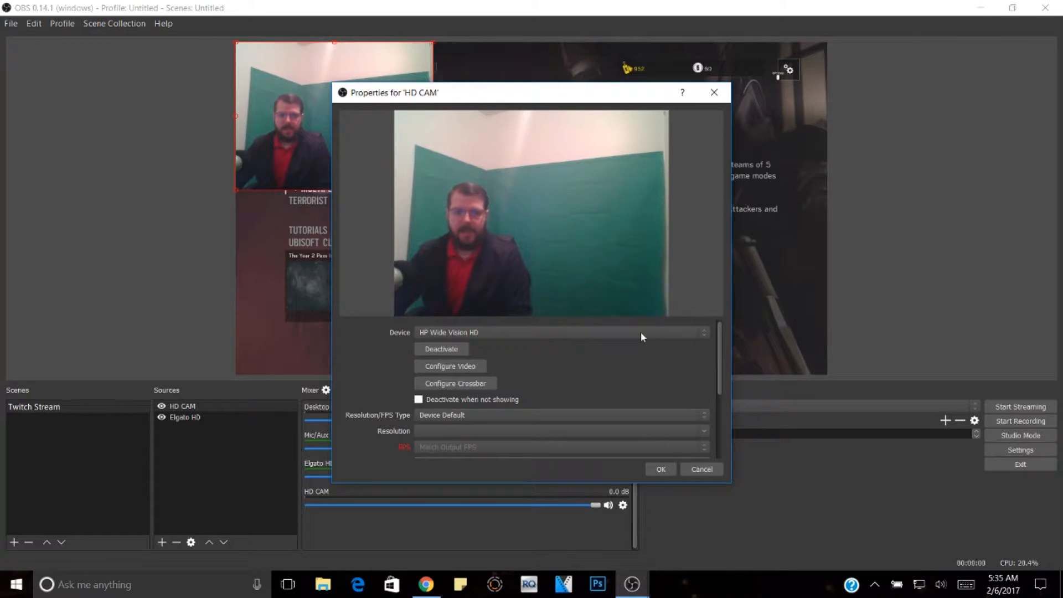
{"action": "left_click", "coordinate": [641, 333]}
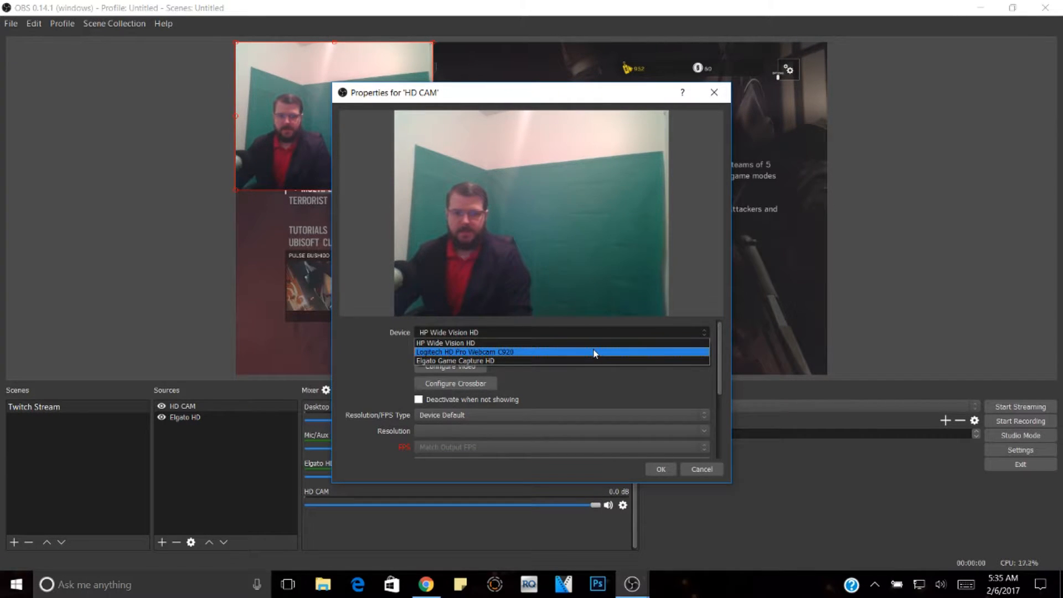
{"action": "left_click", "coordinate": [595, 352]}
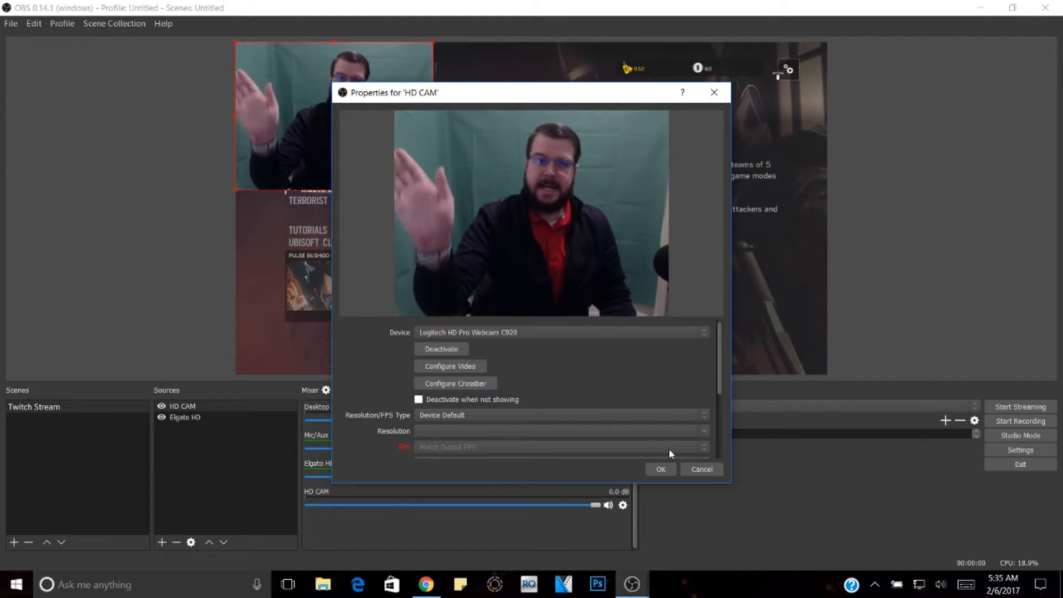
{"action": "left_click", "coordinate": [661, 469]}
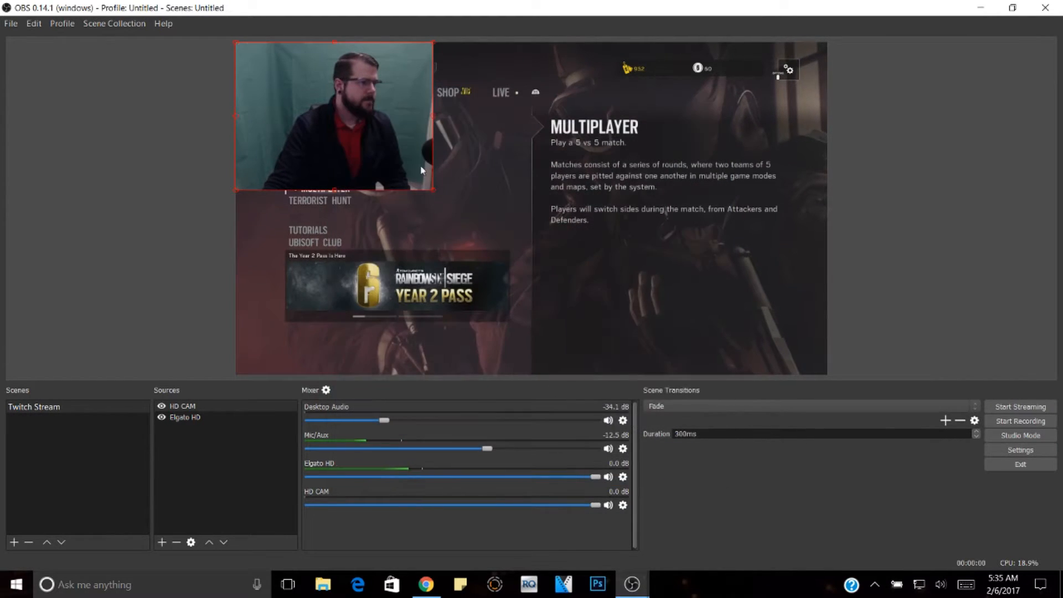
Move the webcam picture to the canvas's upper-right corner and shrink it to about half its size
{"action": "left_click_drag", "start_coordinate": [366, 124], "coordinate": [760, 125]}
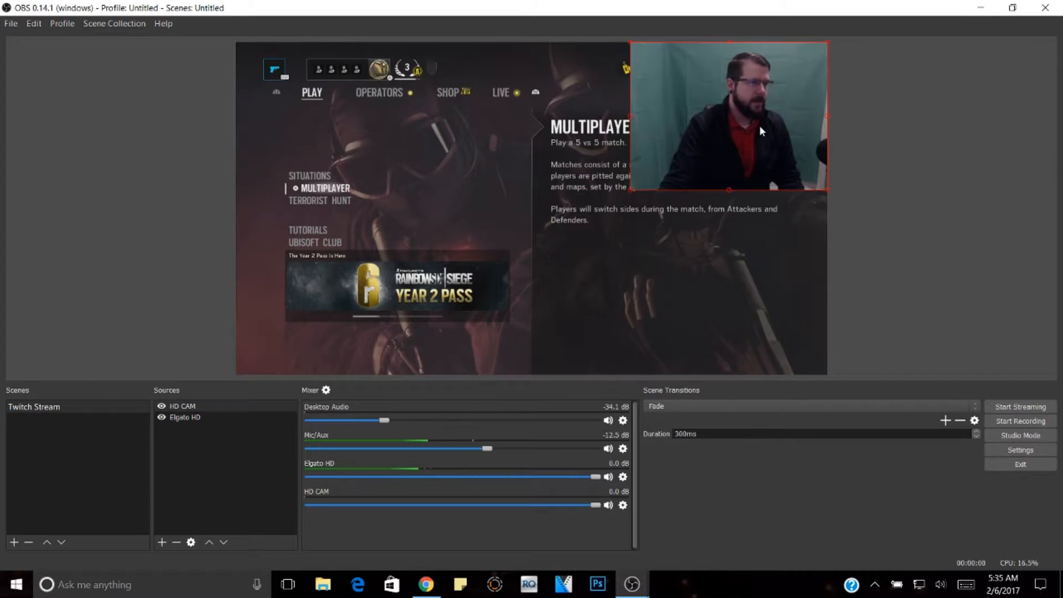
{"action": "left_click_drag", "start_coordinate": [700, 155], "coordinate": [706, 145]}
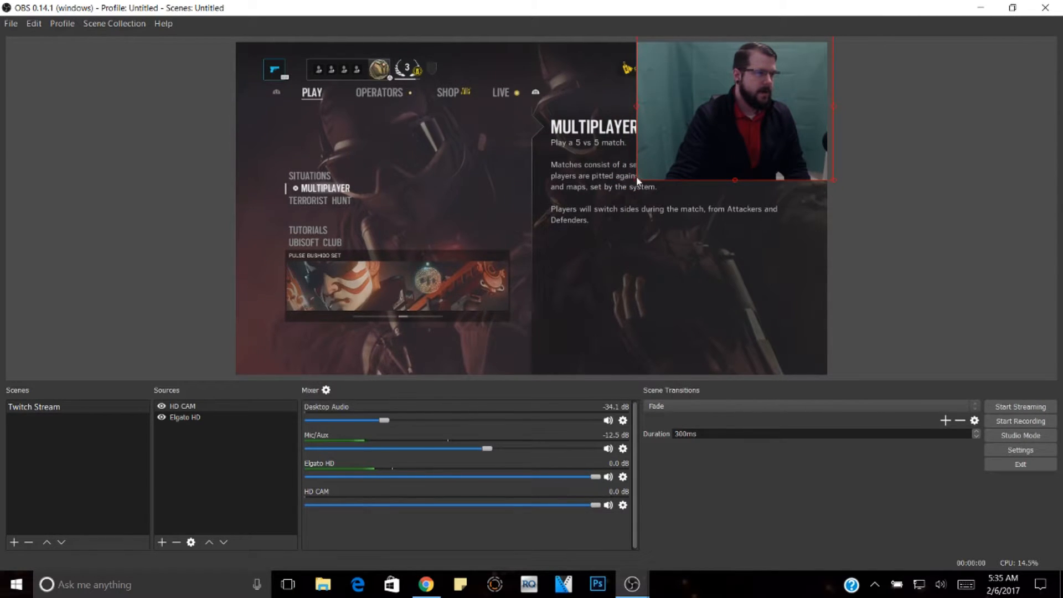
{"action": "left_click_drag", "start_coordinate": [637, 180], "coordinate": [729, 111]}
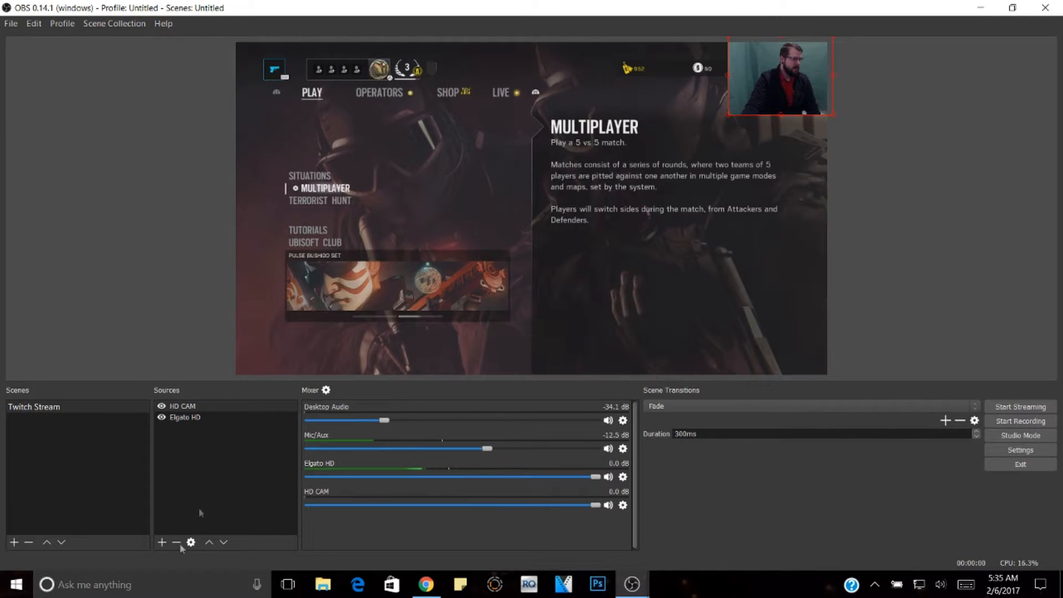
Add an image source named Overlay to the scene
{"action": "left_click", "coordinate": [161, 543]}
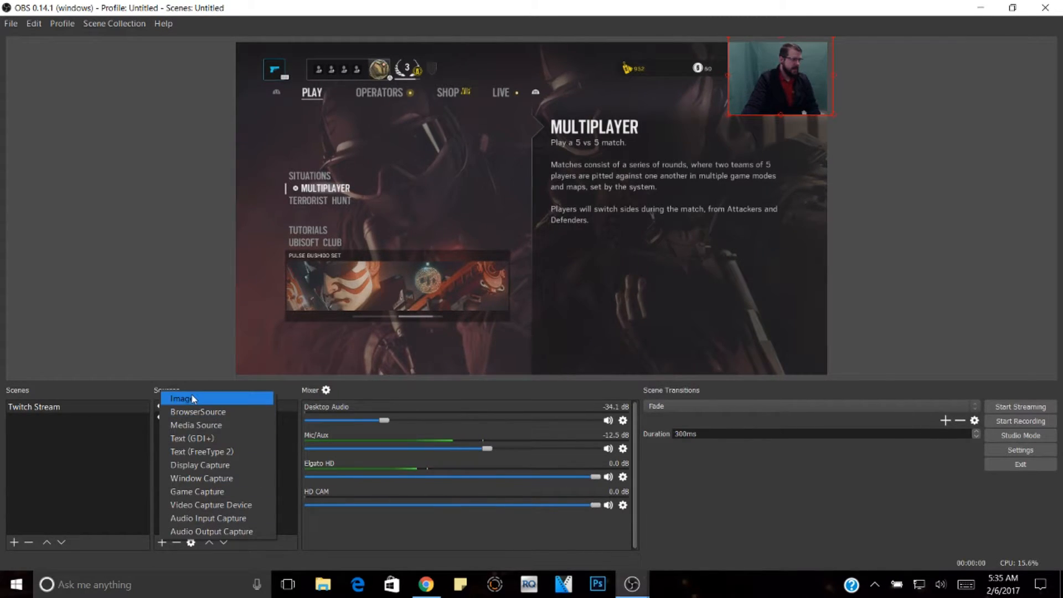
{"action": "left_click", "coordinate": [208, 398]}
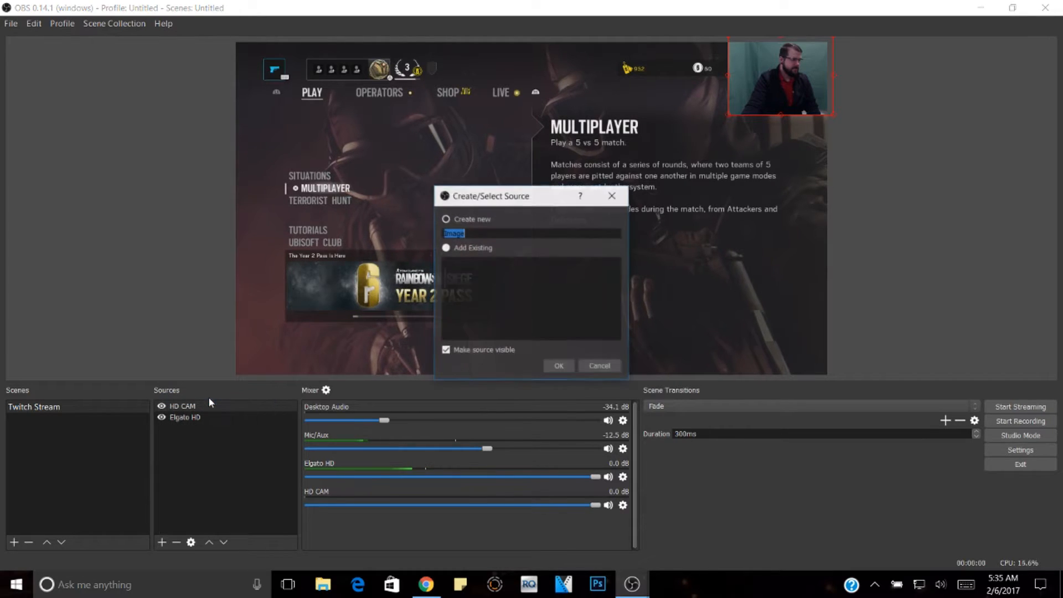
{"action": "type", "text": "Overlay"}
{"action": "key", "text": "Return"}
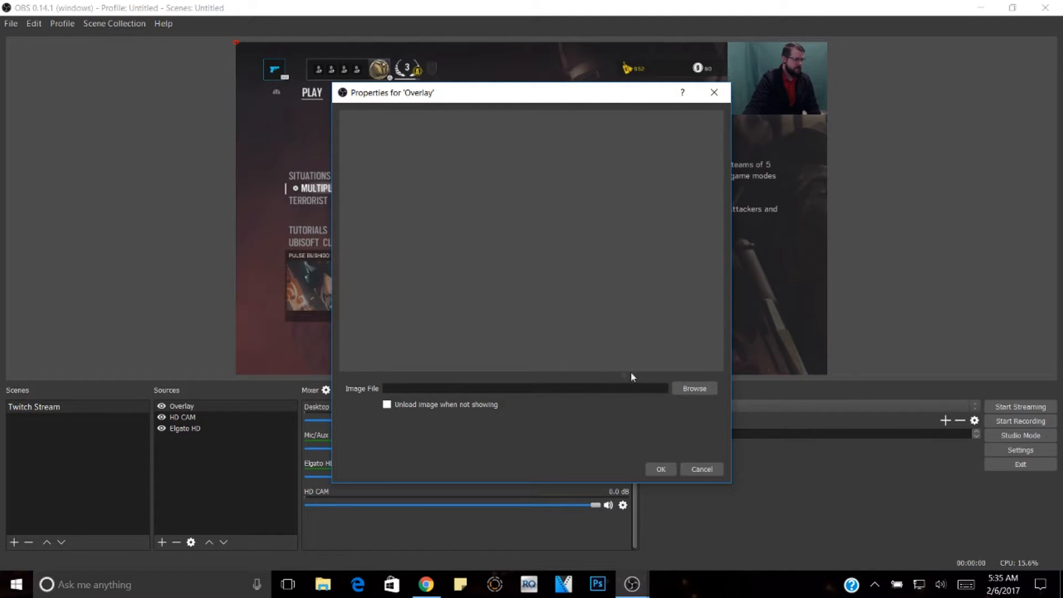
Load stream overlay.png from the Art for Channel folder as the Overlay source's image
{"action": "left_click", "coordinate": [682, 390]}
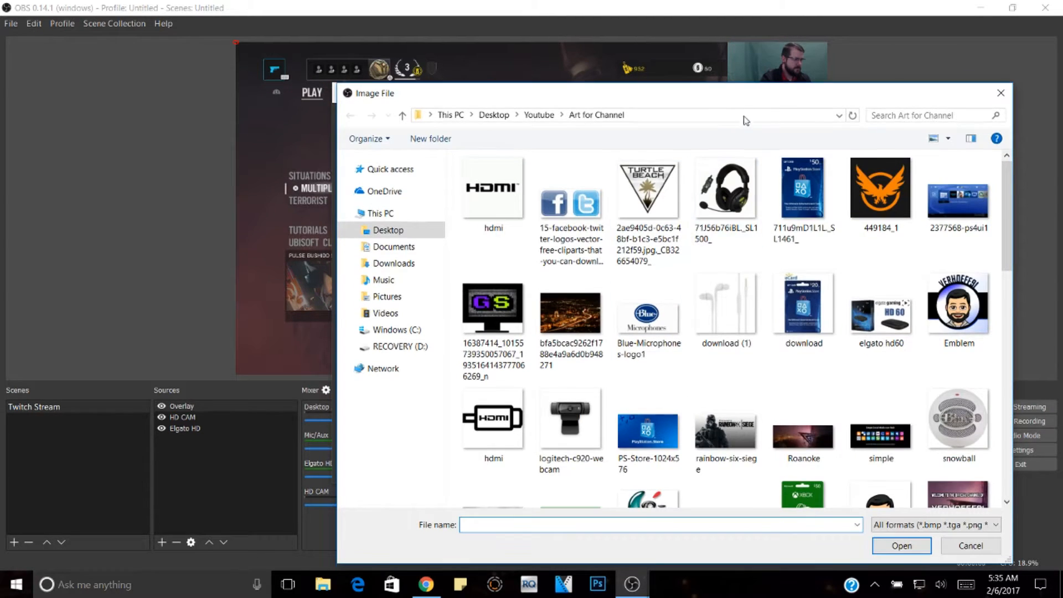
{"action": "left_click_drag", "start_coordinate": [775, 93], "coordinate": [772, 34]}
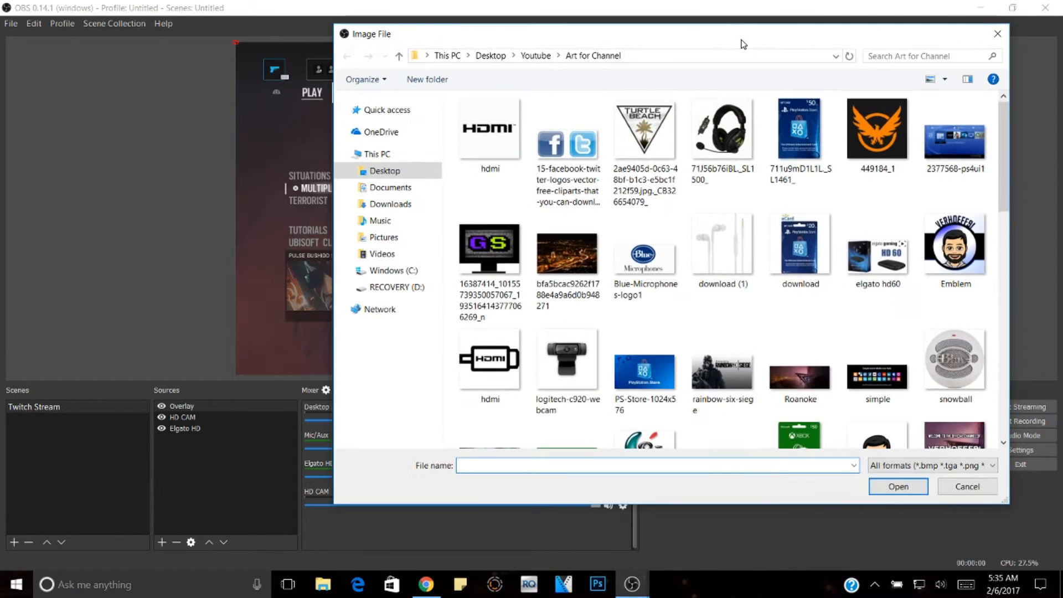
{"action": "scroll", "coordinate": [800, 169], "scroll_direction": "down", "scroll_amount": 3}
{"action": "scroll", "coordinate": [800, 169], "scroll_direction": "down", "scroll_amount": 6}
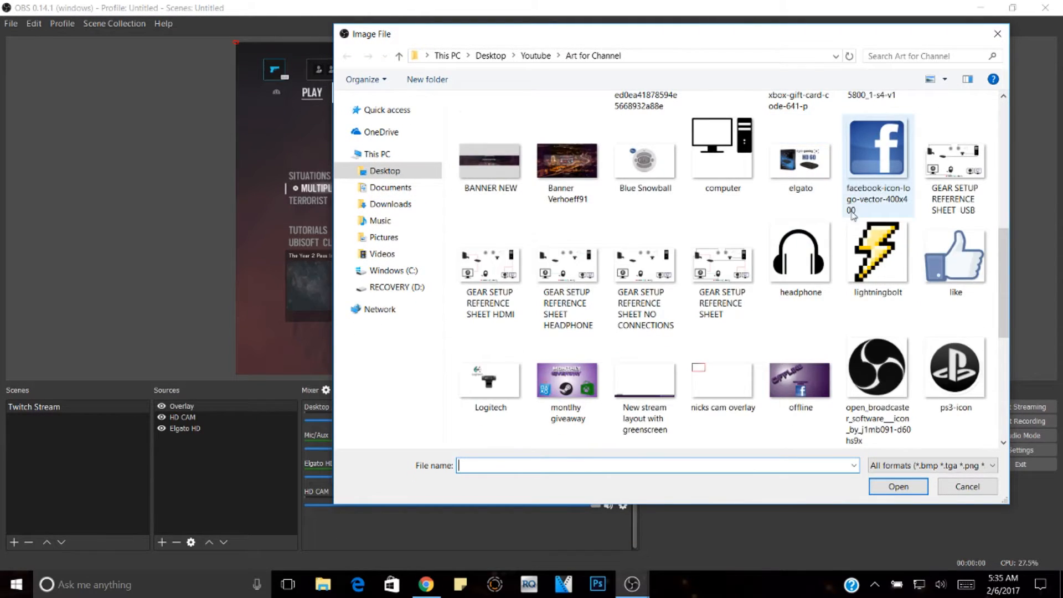
{"action": "scroll", "coordinate": [858, 194], "scroll_direction": "down", "scroll_amount": 6}
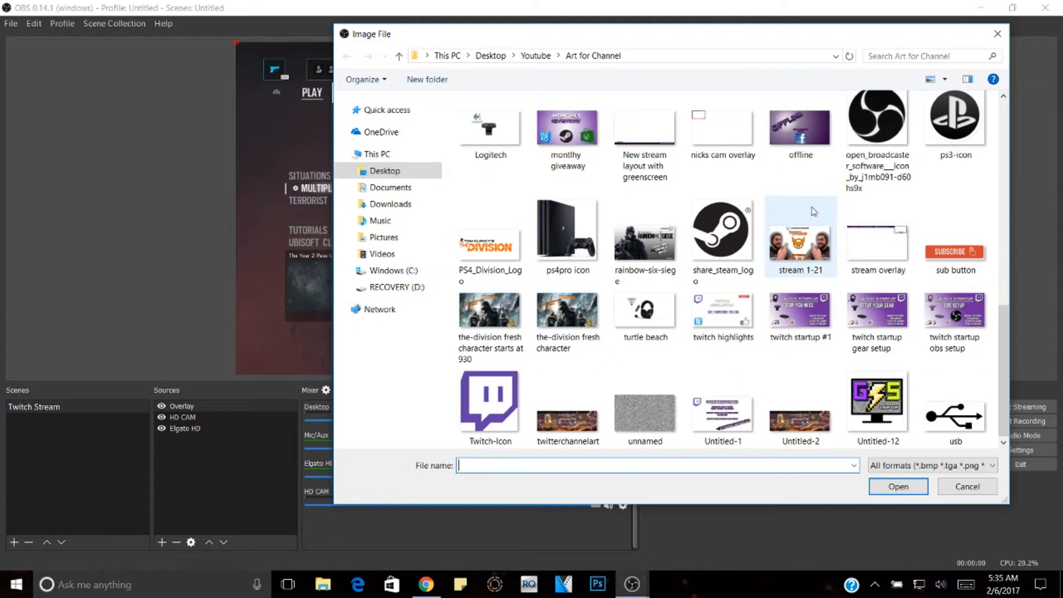
{"action": "left_click", "coordinate": [878, 244]}
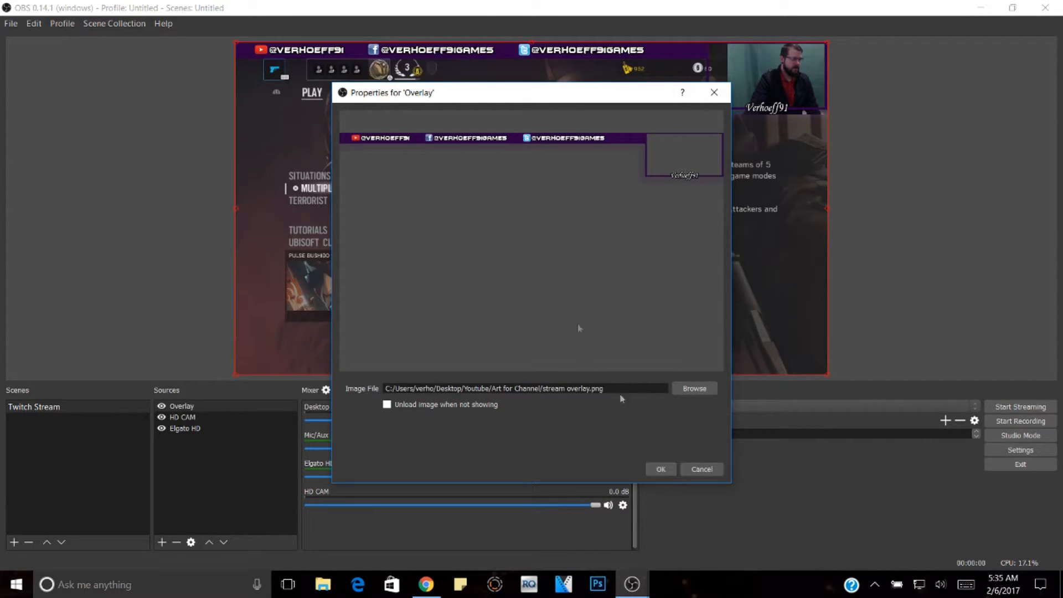
{"action": "left_click", "coordinate": [659, 469]}
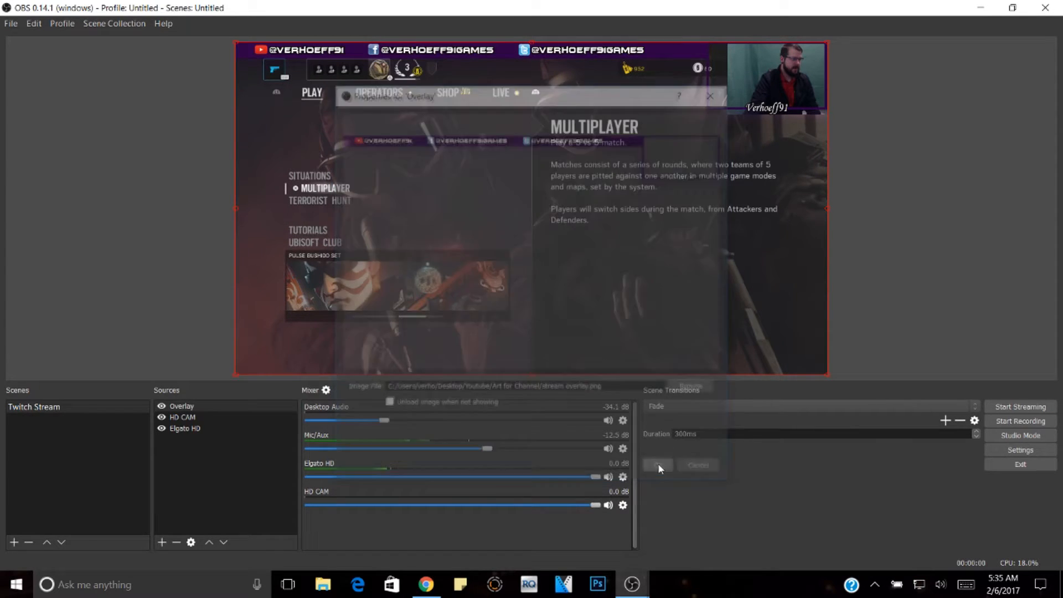
Resize and reposition the HD CAM picture so its width fills the webcam frame of the overlay at the canvas's upper-right corner
{"action": "left_click", "coordinate": [211, 419]}
{"action": "left_click_drag", "start_coordinate": [746, 88], "coordinate": [727, 87]}
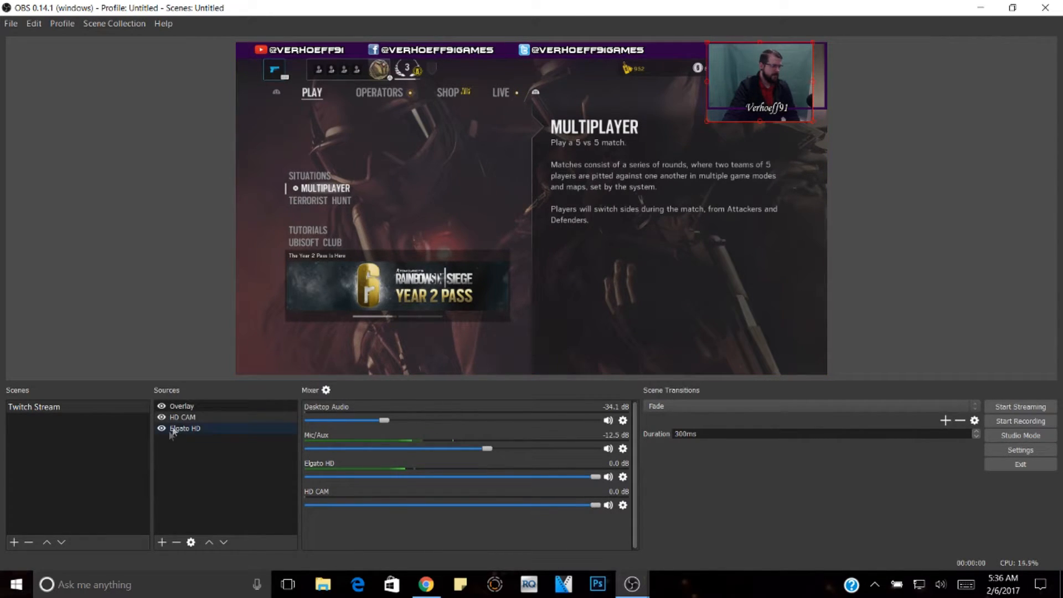
{"action": "left_click", "coordinate": [186, 417]}
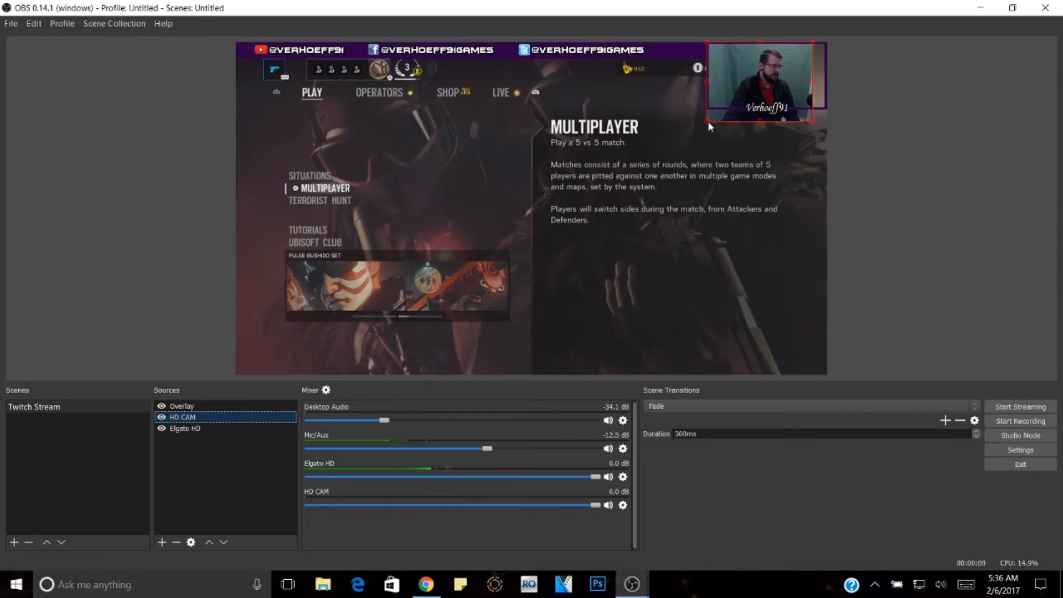
{"action": "left_click_drag", "start_coordinate": [708, 121], "coordinate": [666, 135]}
{"action": "left_click_drag", "start_coordinate": [728, 96], "coordinate": [761, 91]}
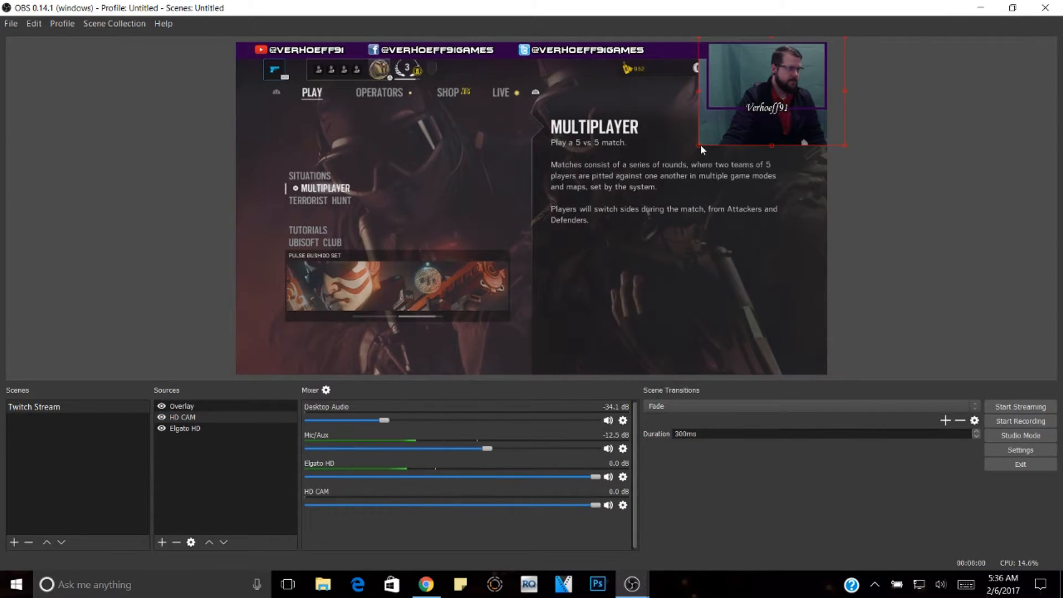
{"action": "left_click_drag", "start_coordinate": [700, 144], "coordinate": [713, 137]}
{"action": "left_click_drag", "start_coordinate": [767, 91], "coordinate": [754, 95]}
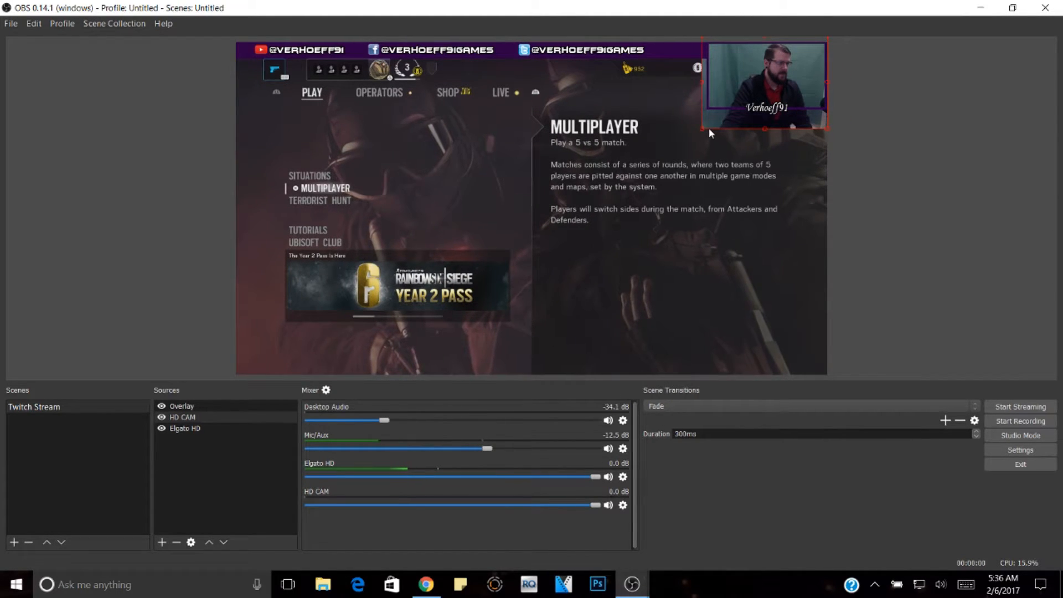
{"action": "left_click_drag", "start_coordinate": [702, 129], "coordinate": [707, 118]}
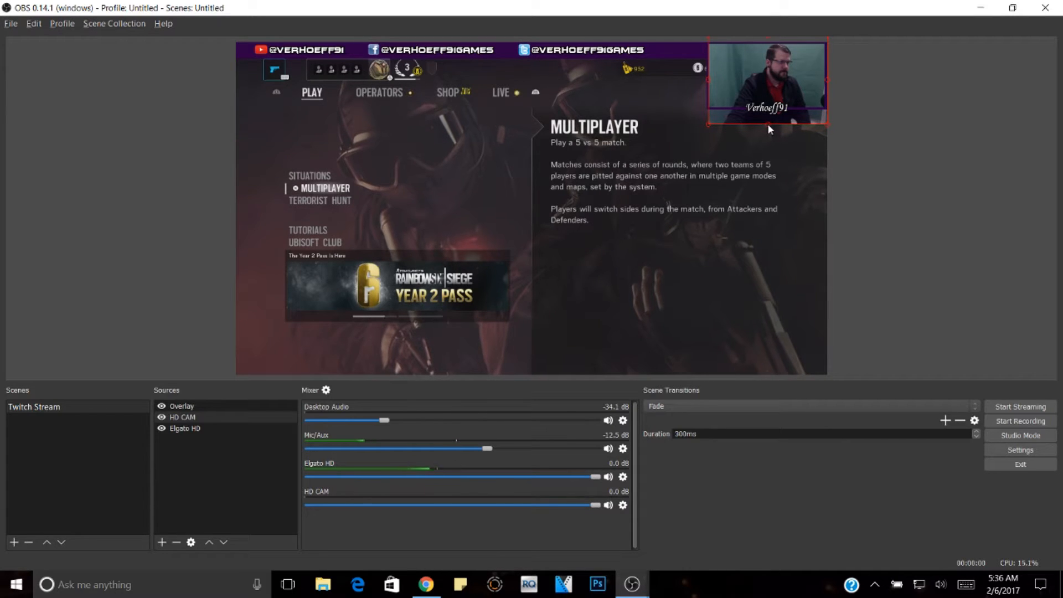
Crop the lower edge of the HD CAM picture to line up with the bottom border of the overlay's webcam frame
{"action": "left_click_drag", "start_coordinate": [768, 124], "coordinate": [768, 110]}
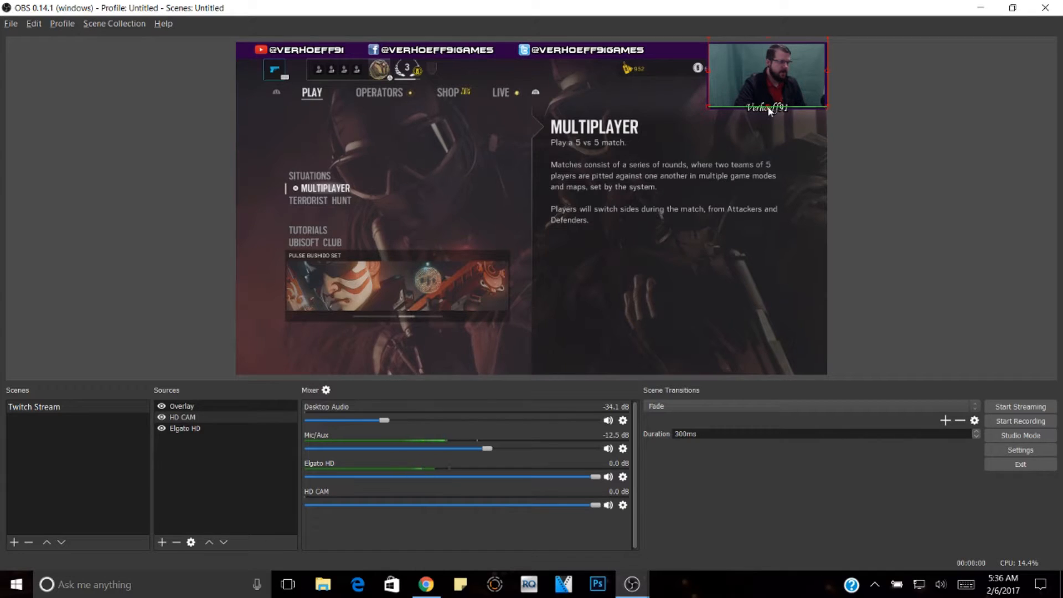
{"action": "left_click", "coordinate": [697, 160]}
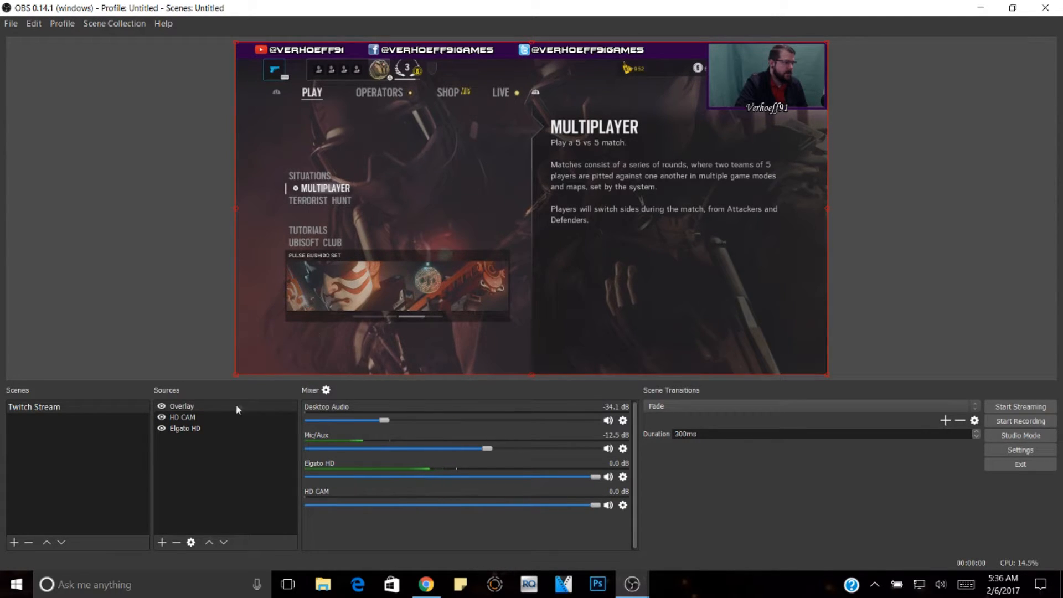
{"action": "left_click", "coordinate": [224, 416]}
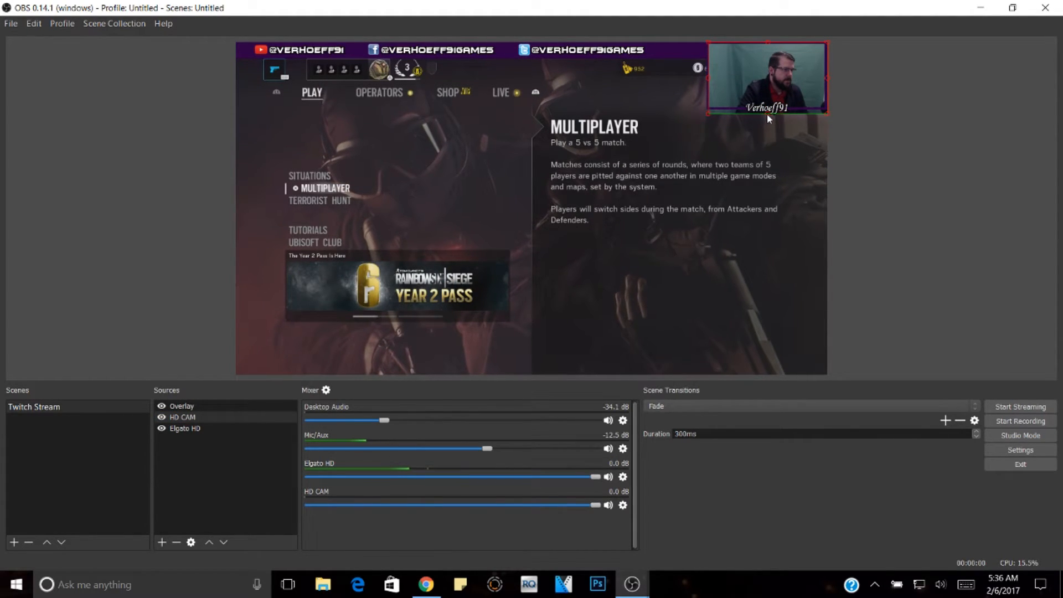
{"action": "left_click_drag", "start_coordinate": [768, 115], "coordinate": [767, 109]}
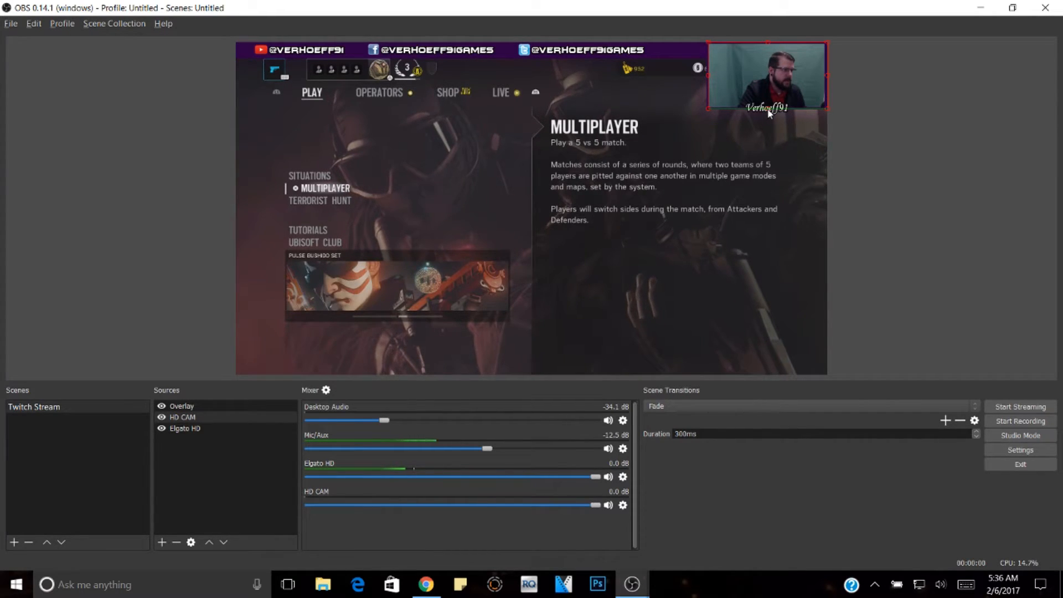
{"action": "left_click", "coordinate": [733, 130]}
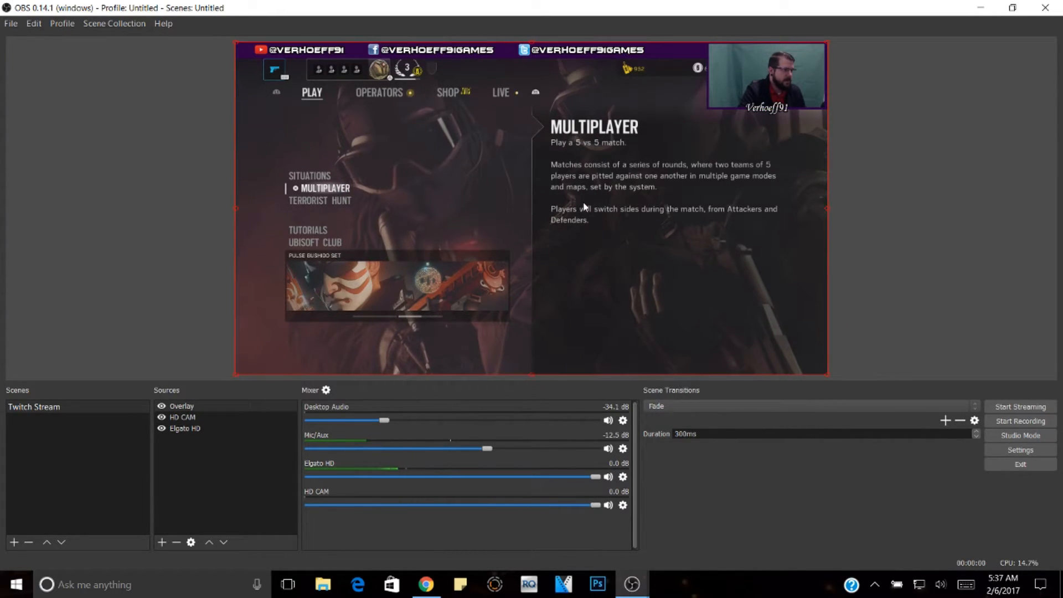